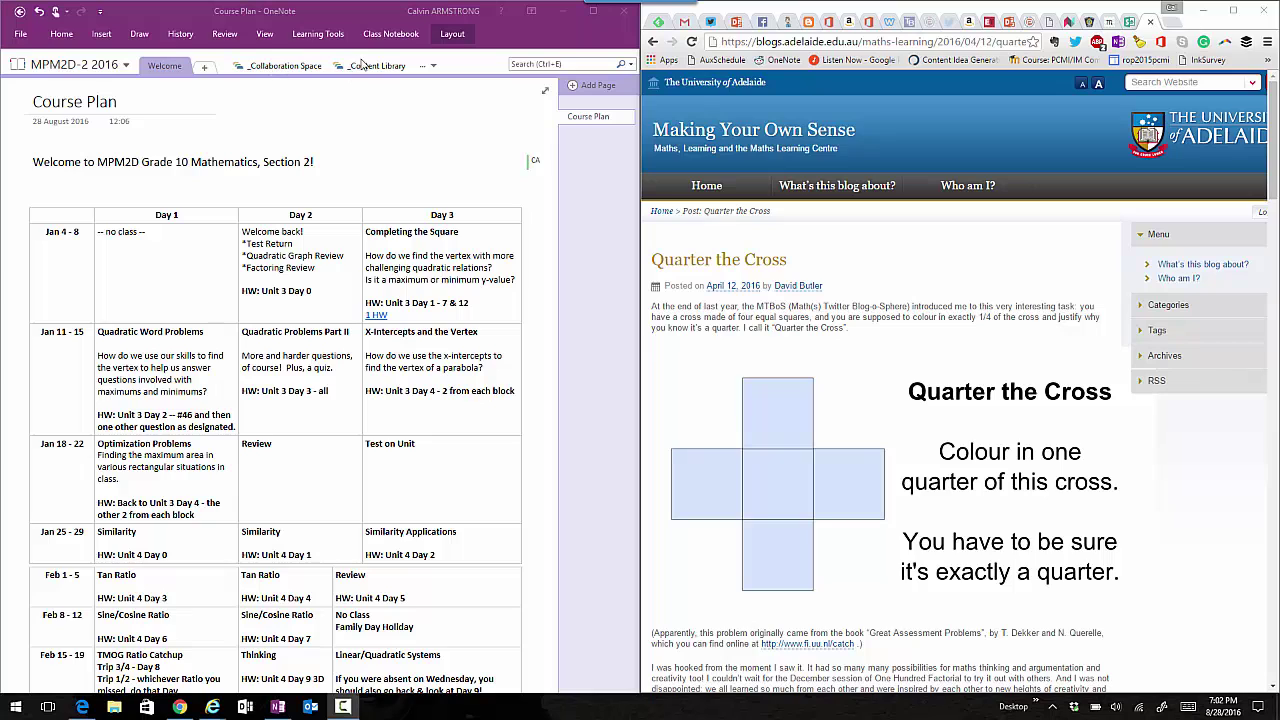
{"action": "left_click", "coordinate": [434, 68]}
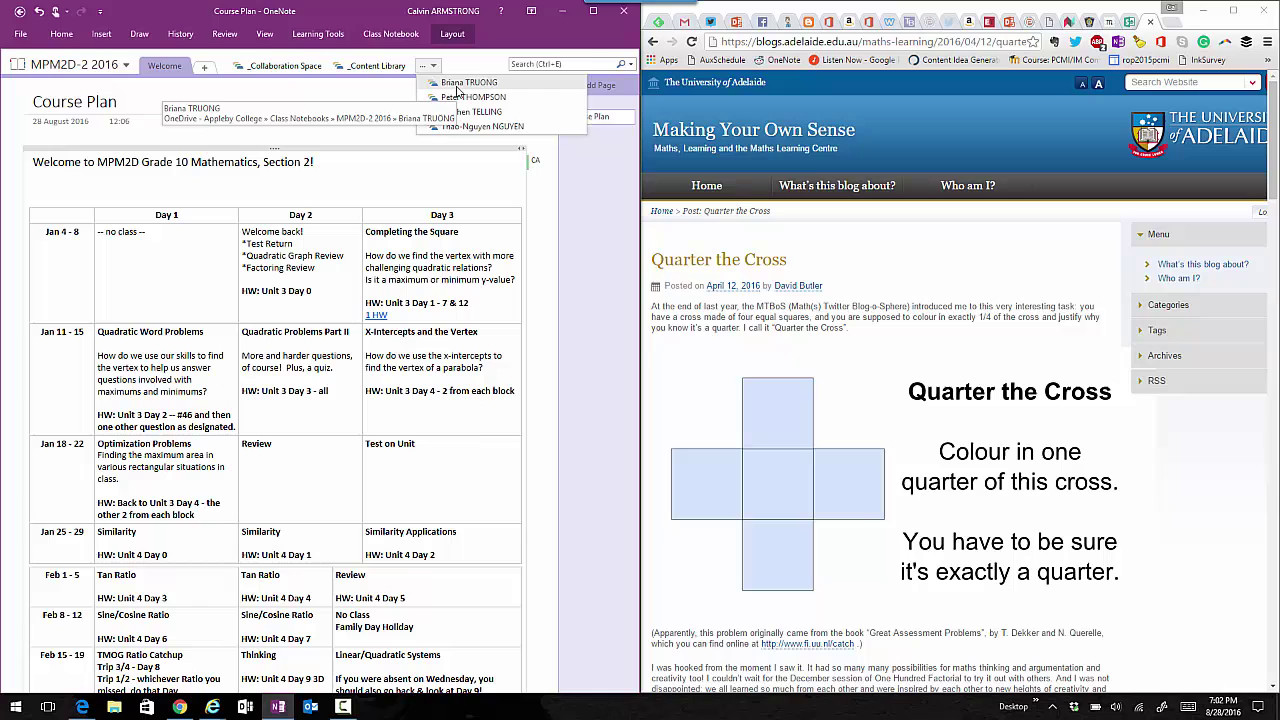
{"action": "left_click", "coordinate": [323, 126]}
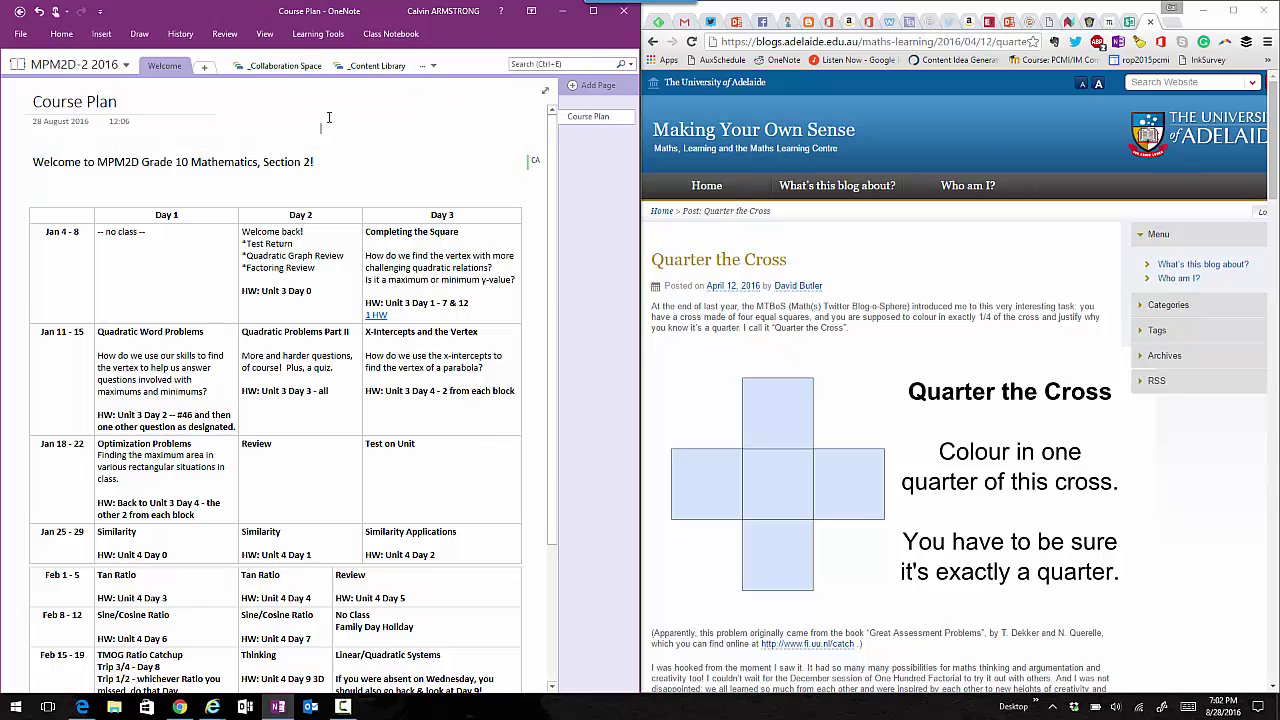
Create a new section named "Unit 1" in the class notebook's _Content Library
{"action": "left_click", "coordinate": [364, 72]}
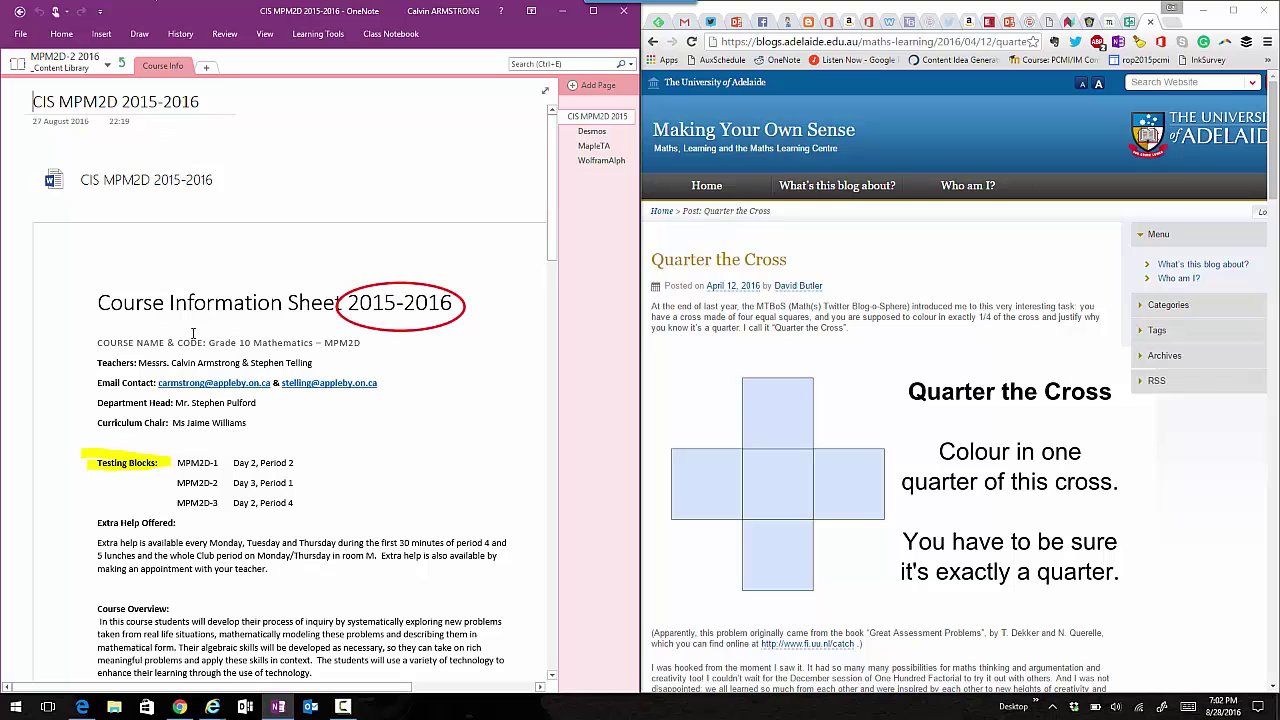
{"action": "left_click", "coordinate": [209, 70]}
{"action": "type", "text": "Unit"}
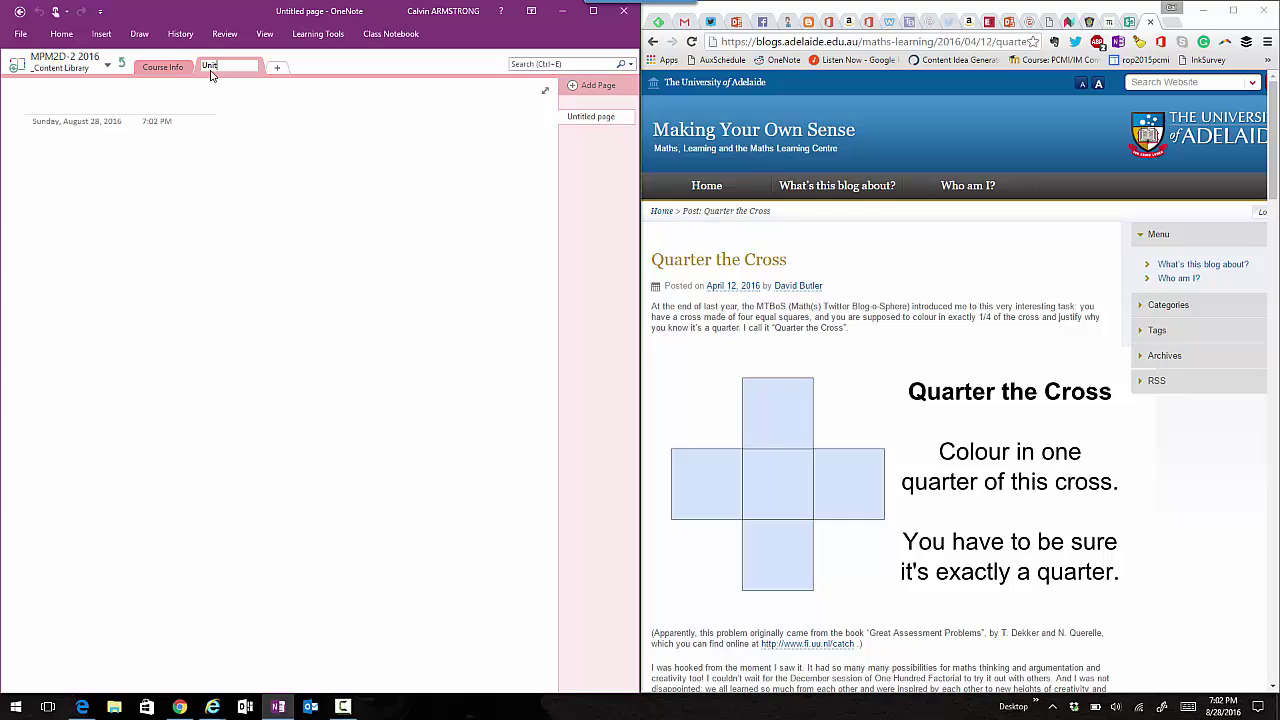
{"action": "type", "text": " 1"}
{"action": "key", "text": "Return"}
Title the new page "Question 1 - Quarter the Cross" and insert a screen clipping of the blog's cross diagram with its question text
{"action": "type", "text": "Question 1"}
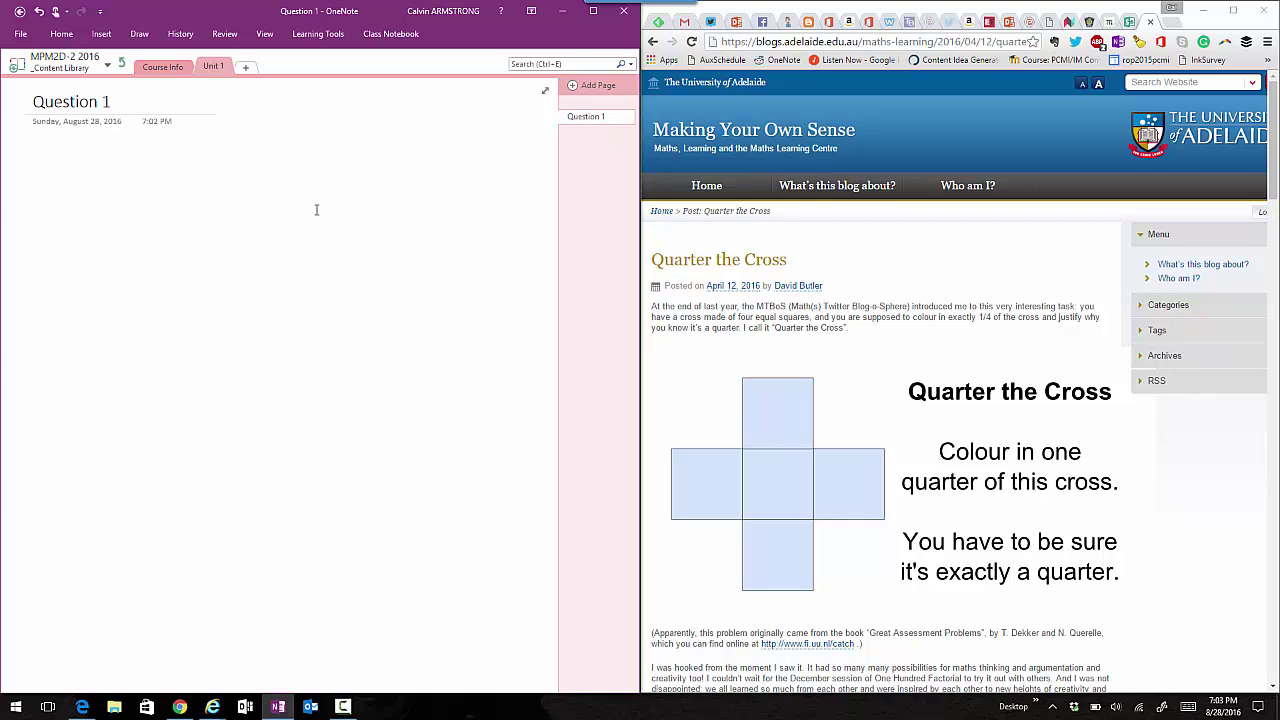
{"action": "type", "text": " - Quarter the"}
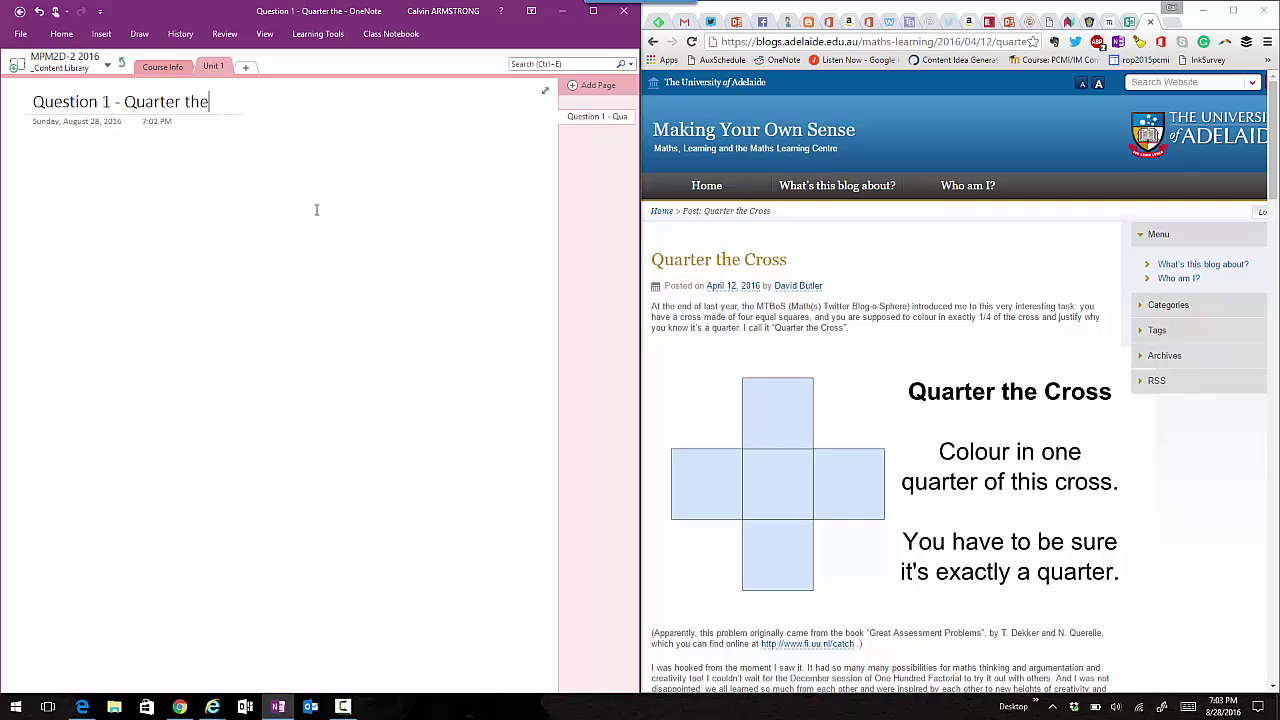
{"action": "type", "text": " Cross"}
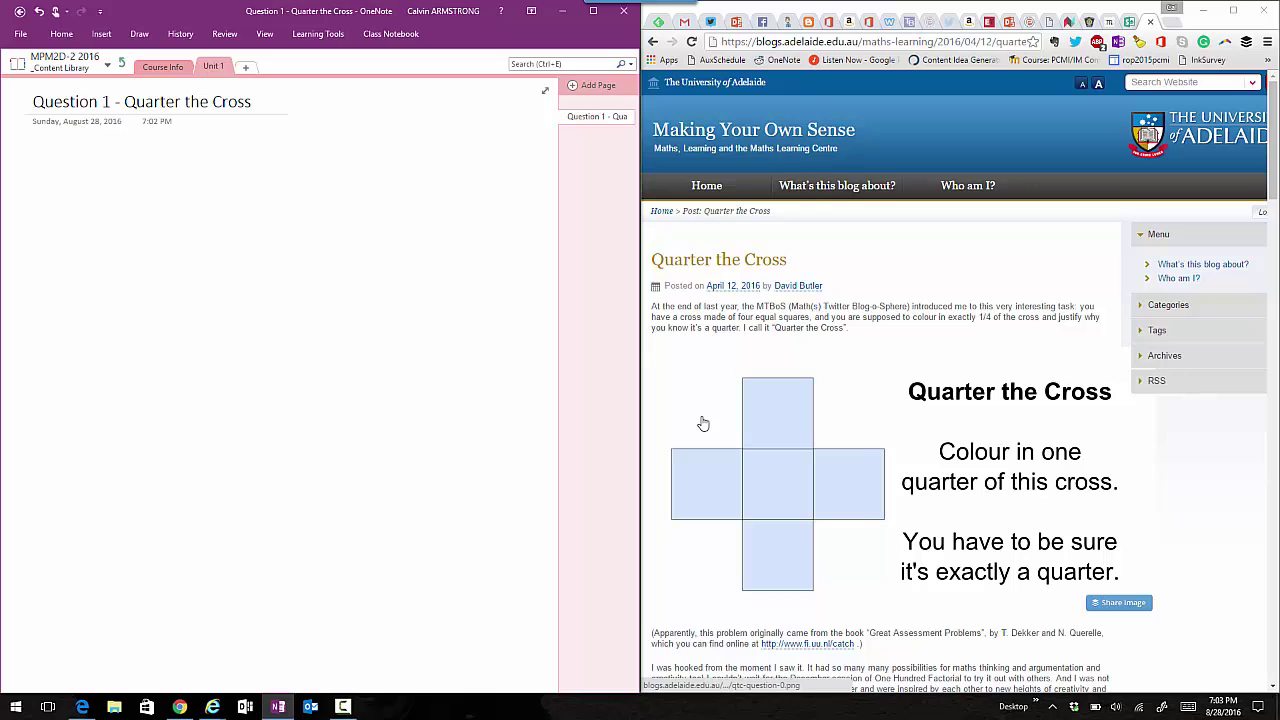
{"action": "key", "text": "super+shift+s"}
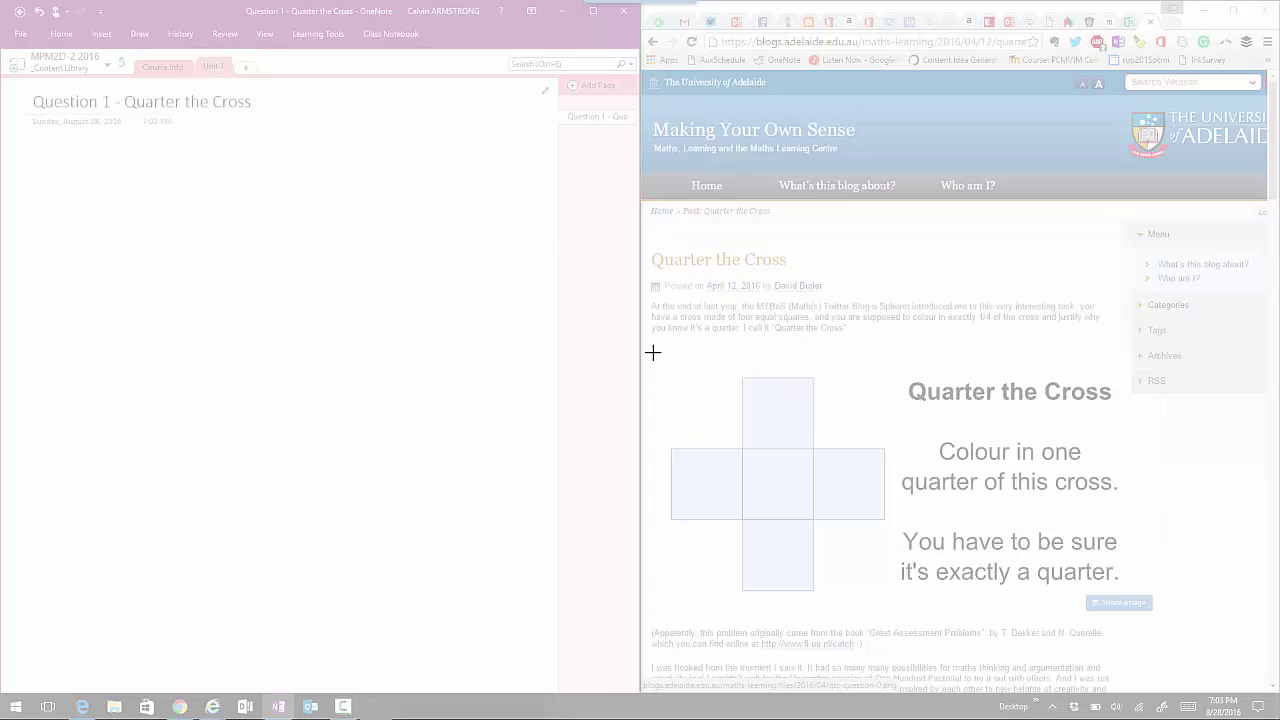
{"action": "left_click_drag", "start_coordinate": [653, 352], "coordinate": [1125, 594]}
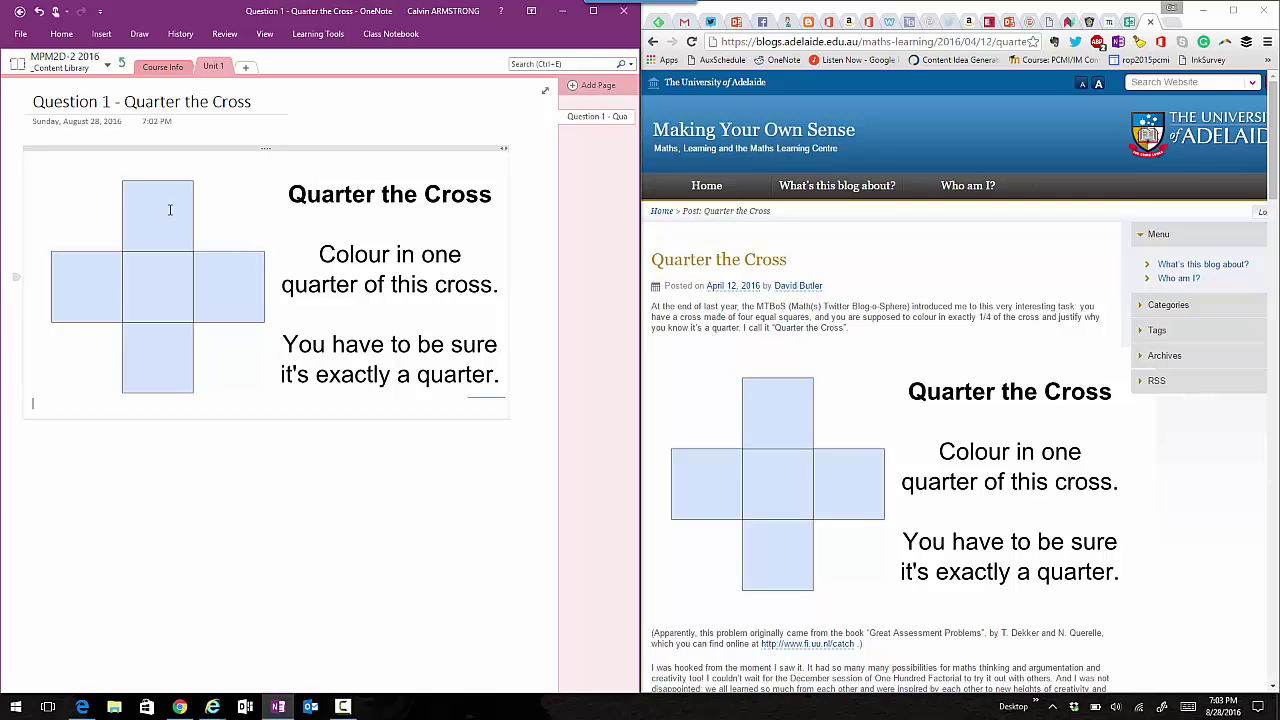
Return to the class notebook's main level and check the sections in the first listed student's section group
{"action": "left_click", "coordinate": [122, 62]}
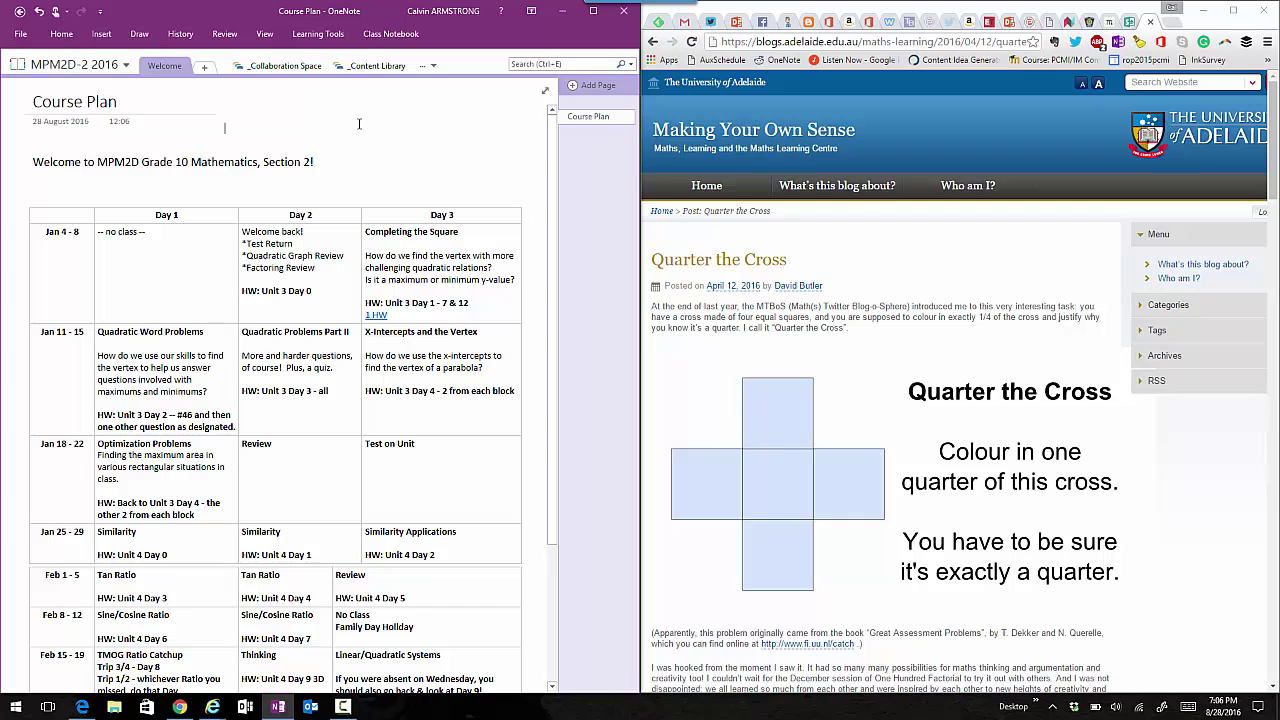
{"action": "left_click", "coordinate": [428, 66]}
{"action": "left_click", "coordinate": [443, 86]}
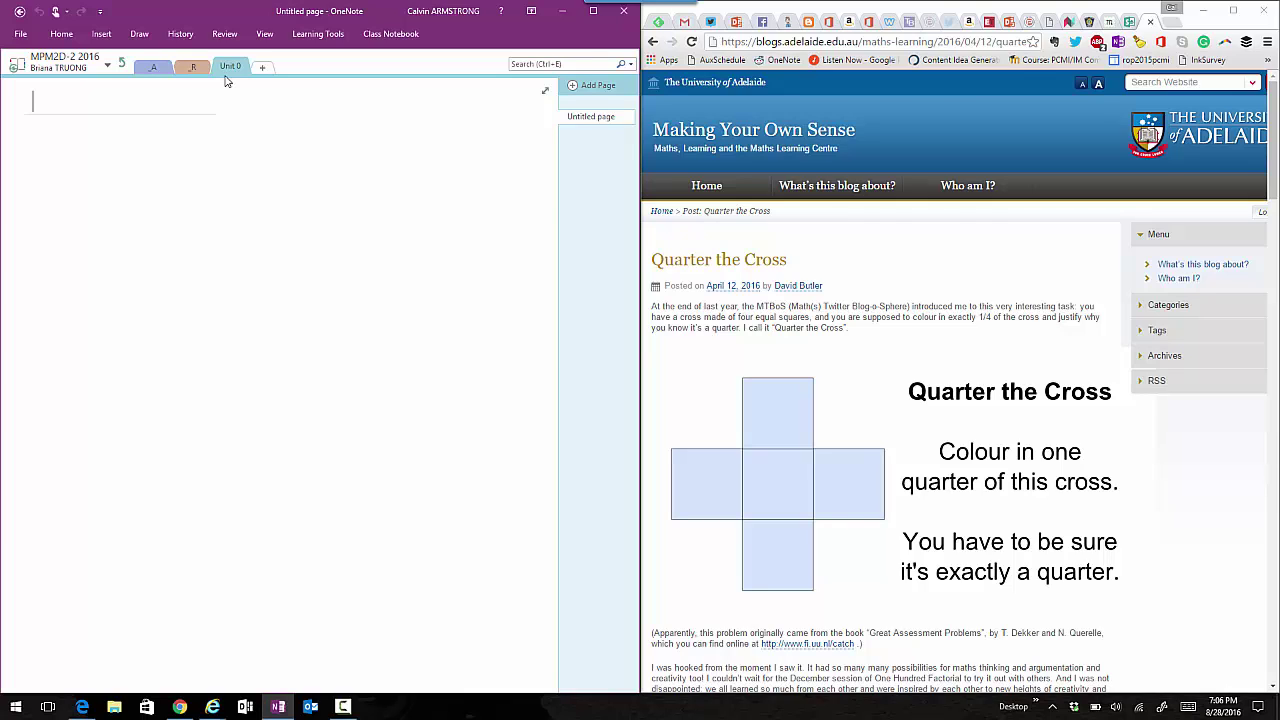
Distribute a new blank section named "Unit 1" to every student in the MPM2D-2 2016 class notebook
{"action": "left_click", "coordinate": [125, 70]}
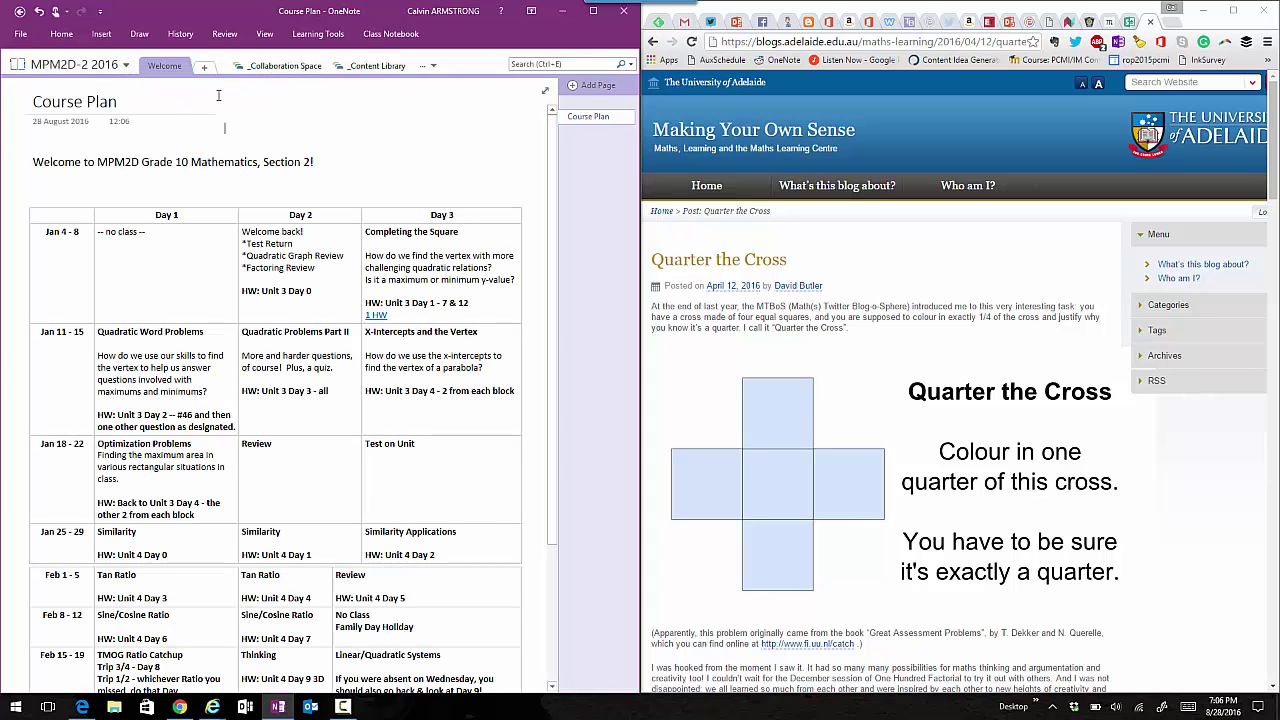
{"action": "left_click", "coordinate": [365, 38]}
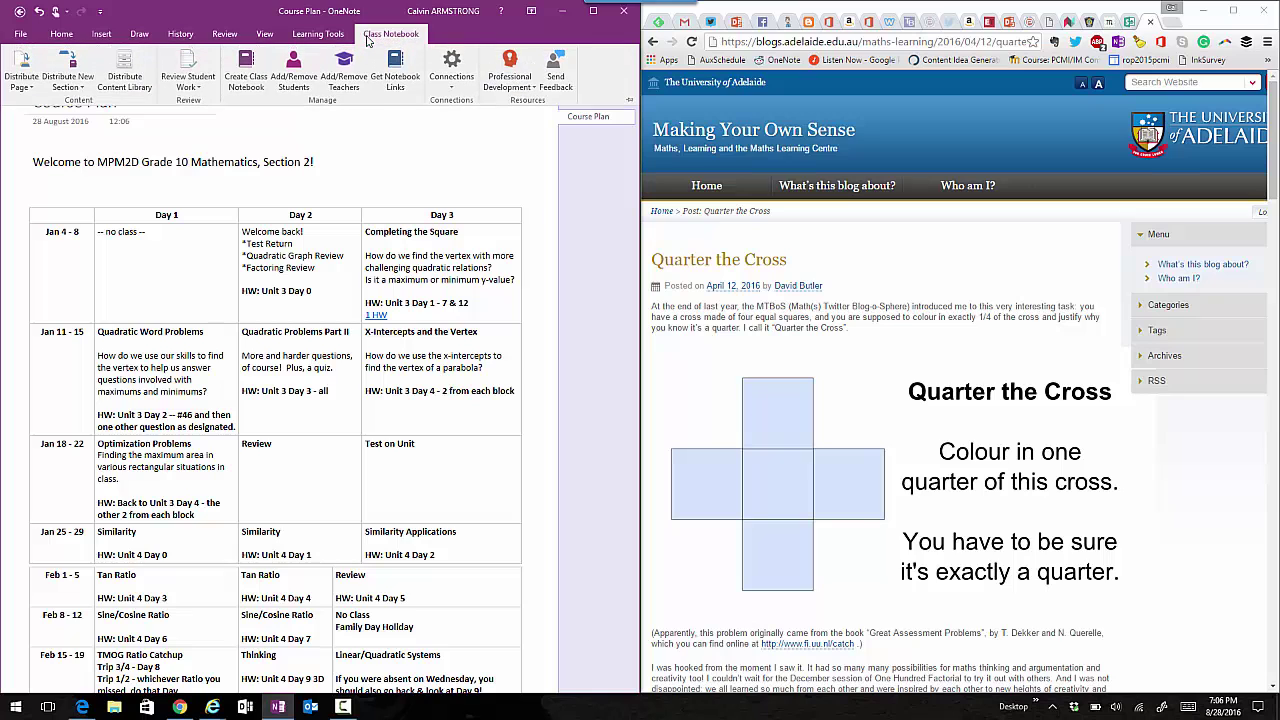
{"action": "left_click", "coordinate": [629, 103]}
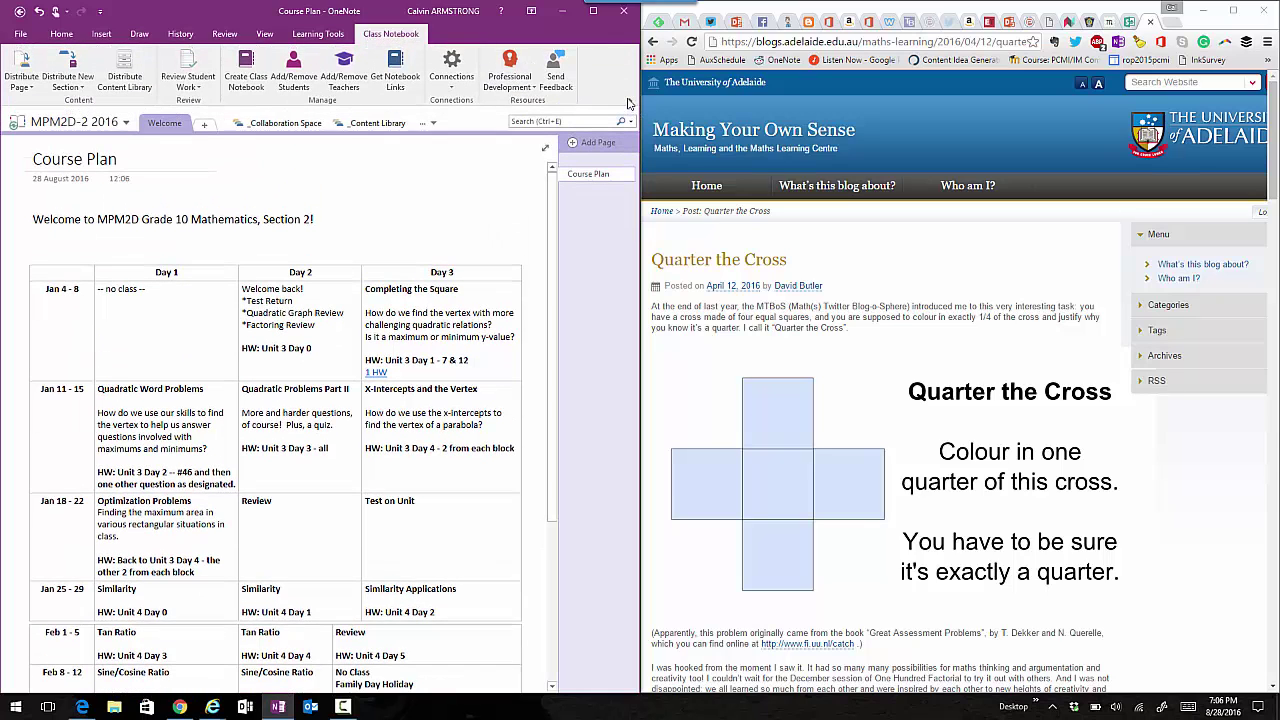
{"action": "left_click", "coordinate": [70, 78]}
{"action": "type", "text": "Un"}
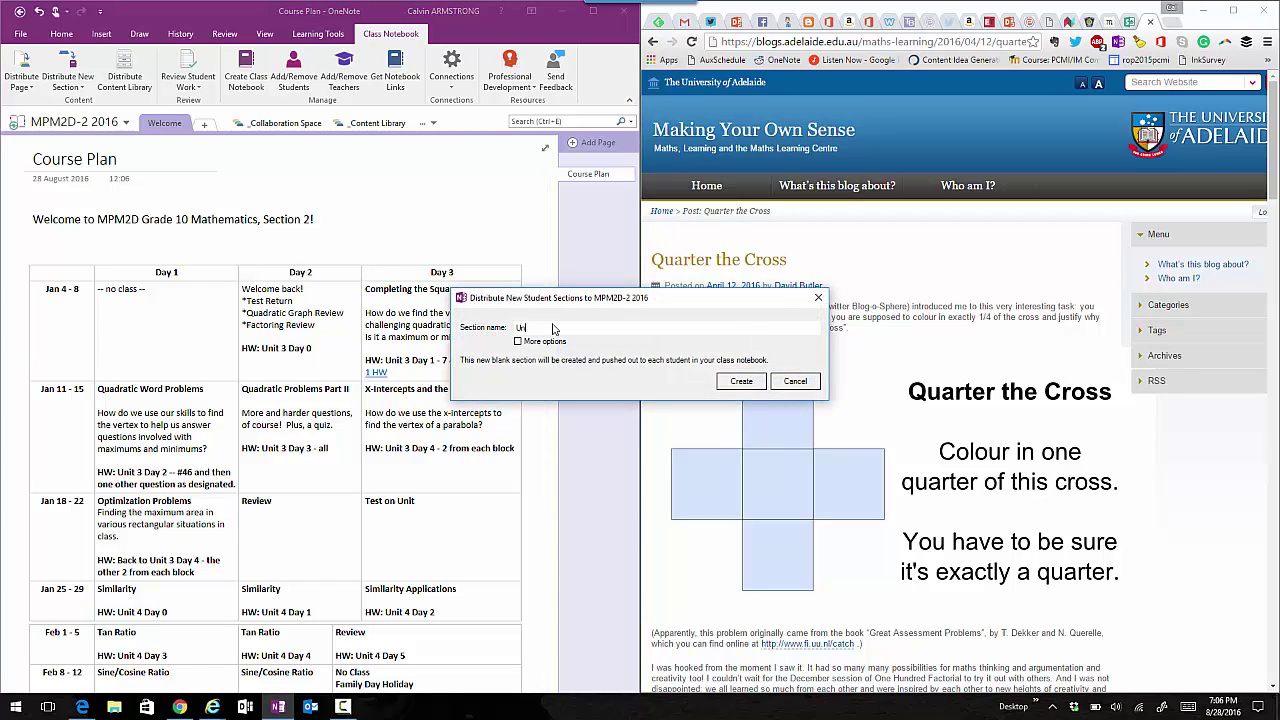
{"action": "type", "text": "it 1"}
{"action": "left_click", "coordinate": [755, 386]}
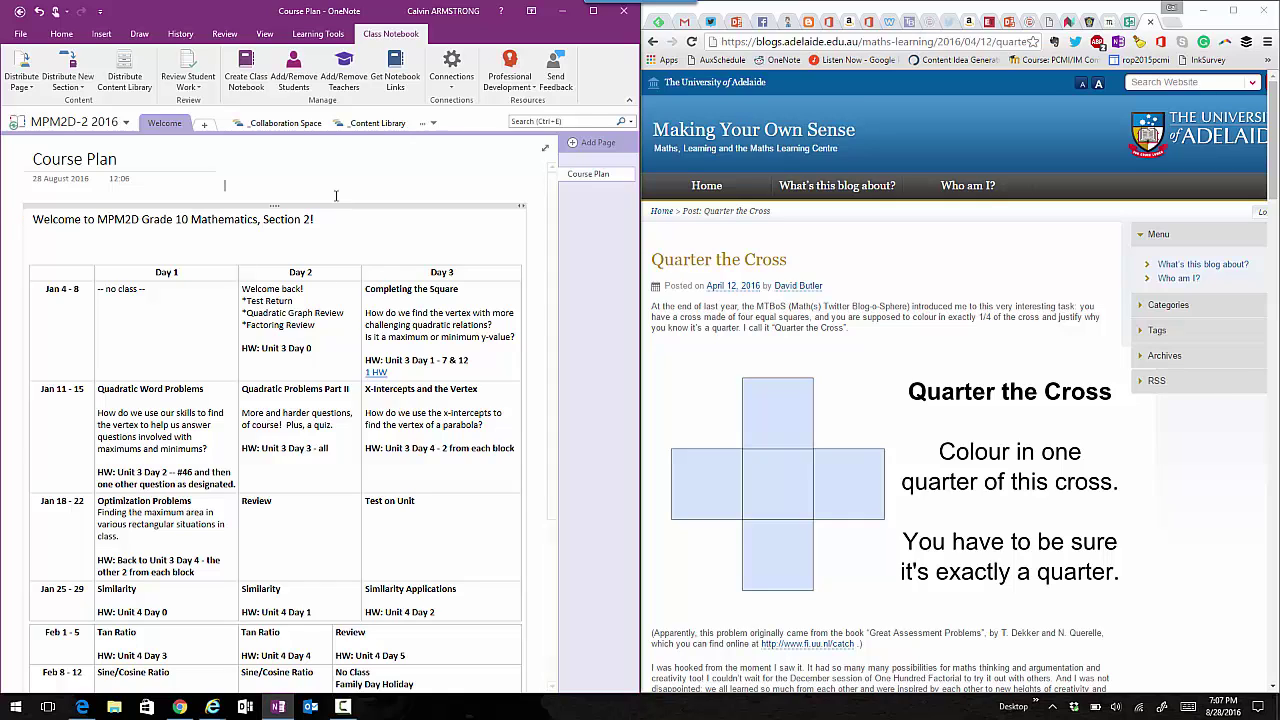
Examine the distributed Unit 1 section in the first listed student's section group
{"action": "left_click", "coordinate": [434, 122]}
{"action": "left_click", "coordinate": [447, 141]}
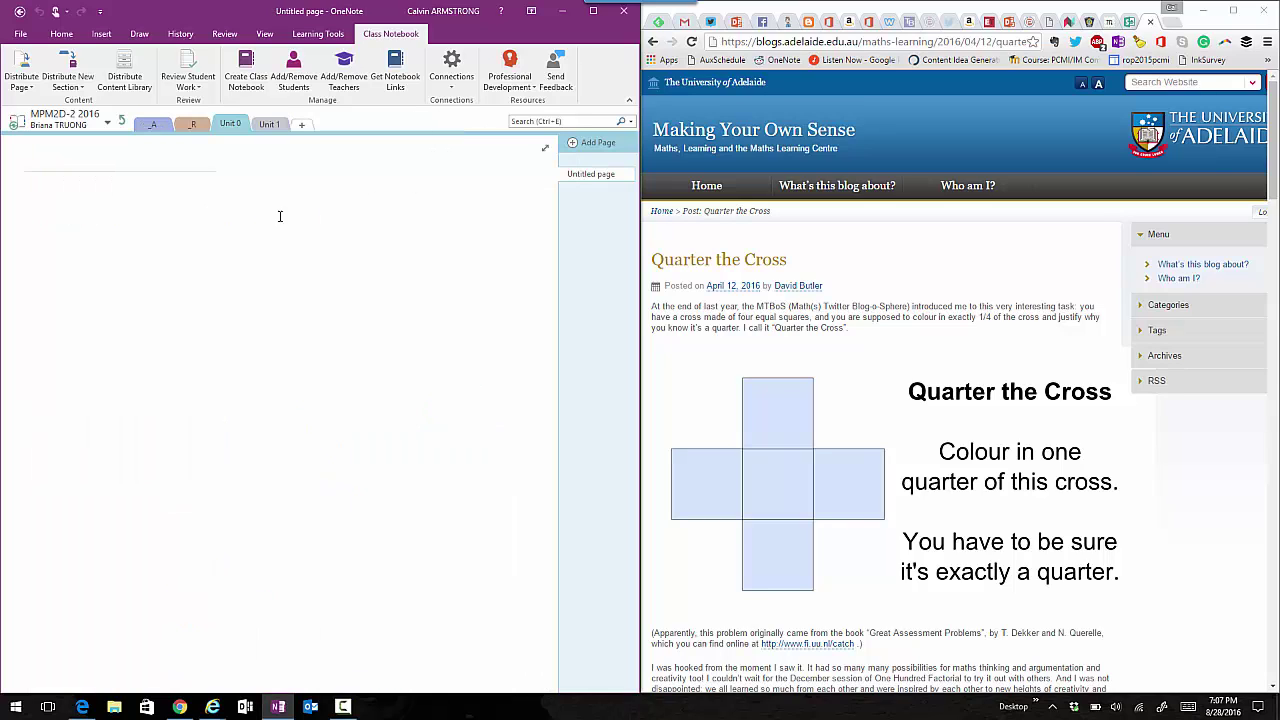
{"action": "left_click", "coordinate": [272, 125]}
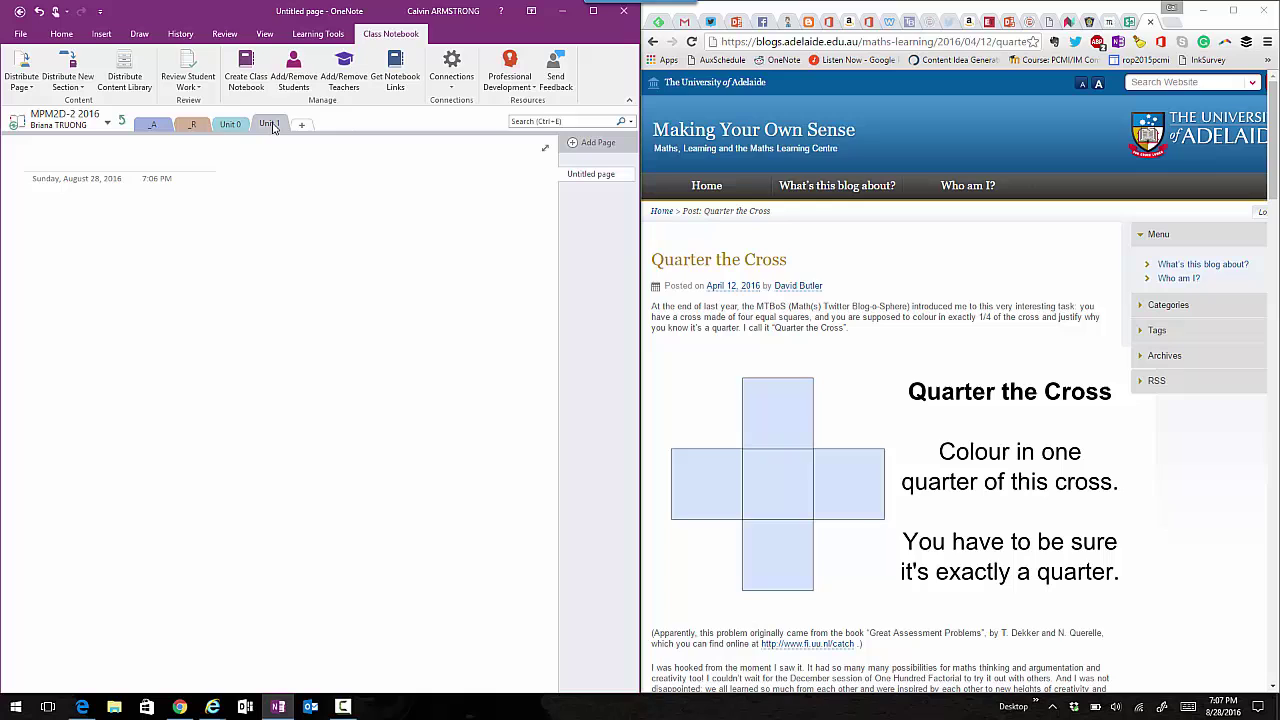
Distribute the "Question 1 - Quarter the Cross" page from the _Content Library to each student's Unit 1 section
{"action": "left_click", "coordinate": [122, 122]}
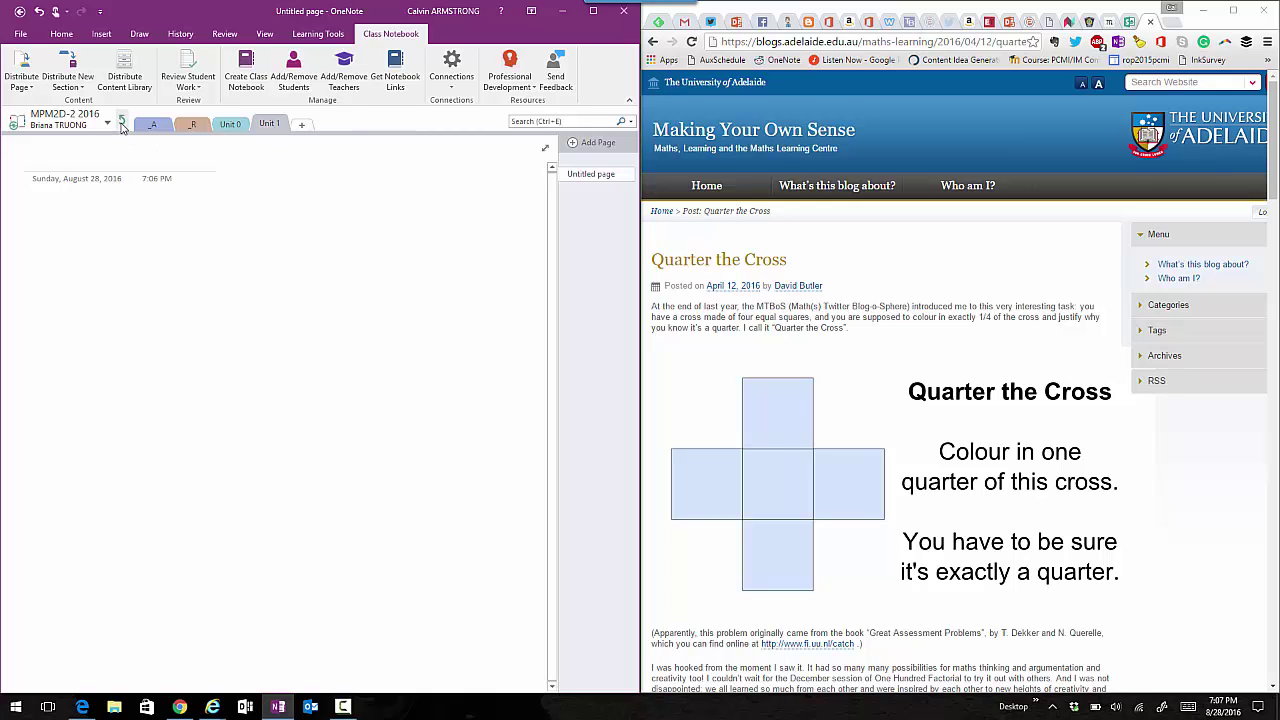
{"action": "left_click", "coordinate": [377, 123]}
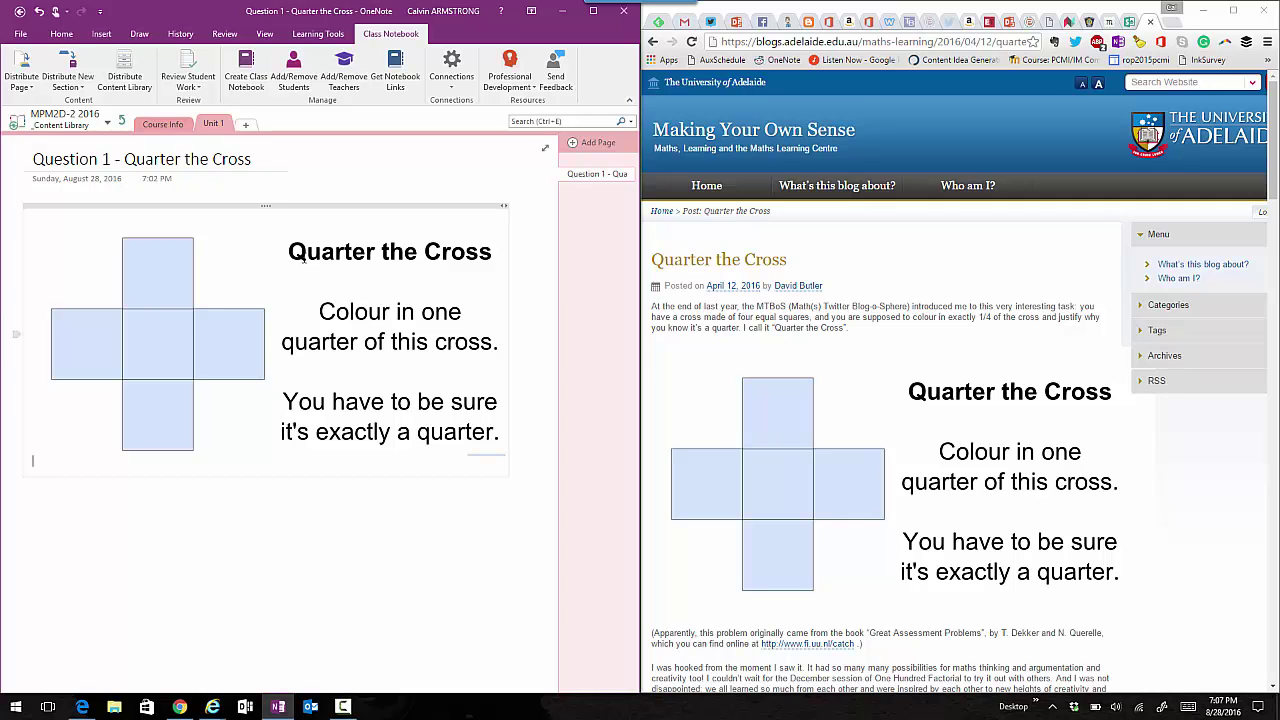
{"action": "right_click", "coordinate": [571, 180]}
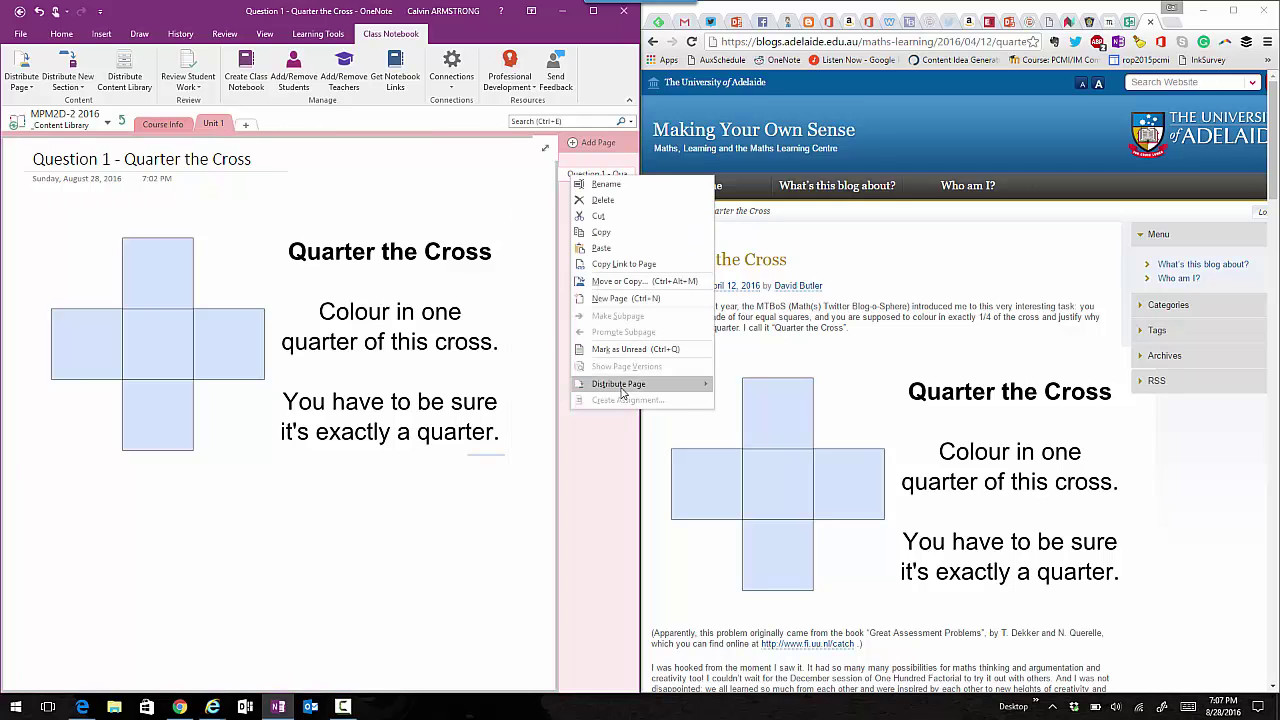
{"action": "mouse_move", "coordinate": [621, 390]}
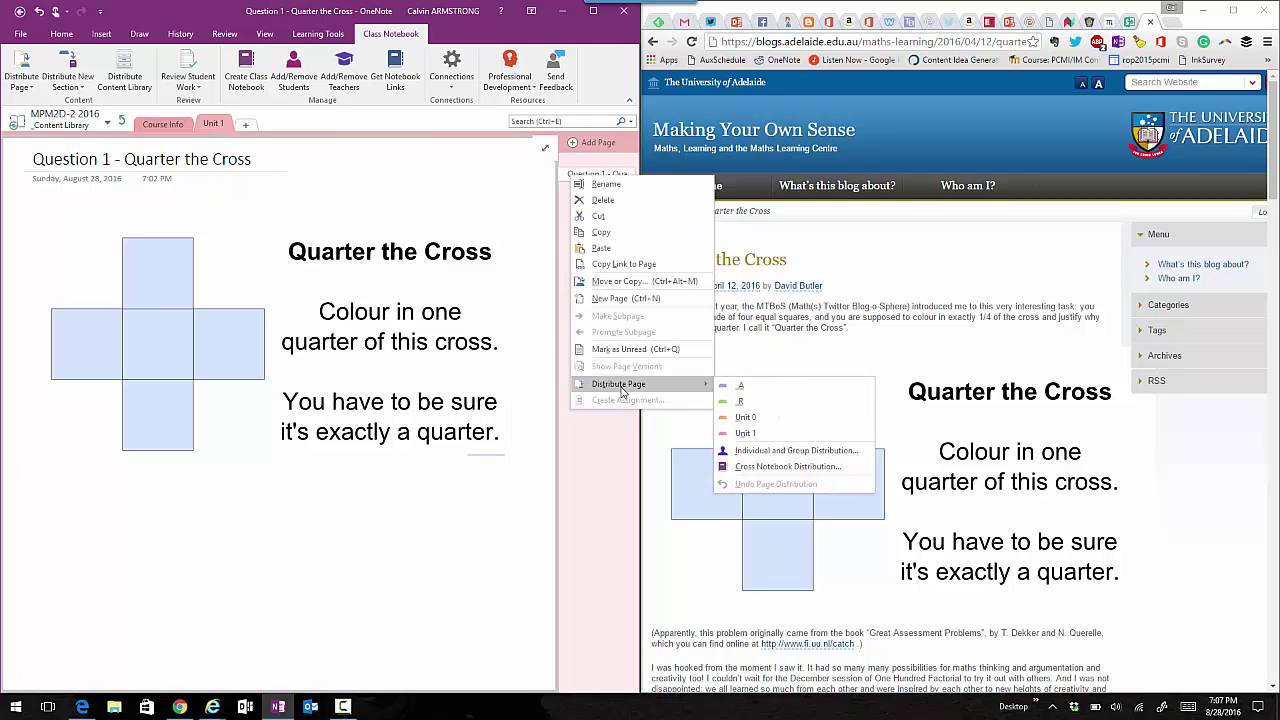
{"action": "left_click", "coordinate": [751, 437]}
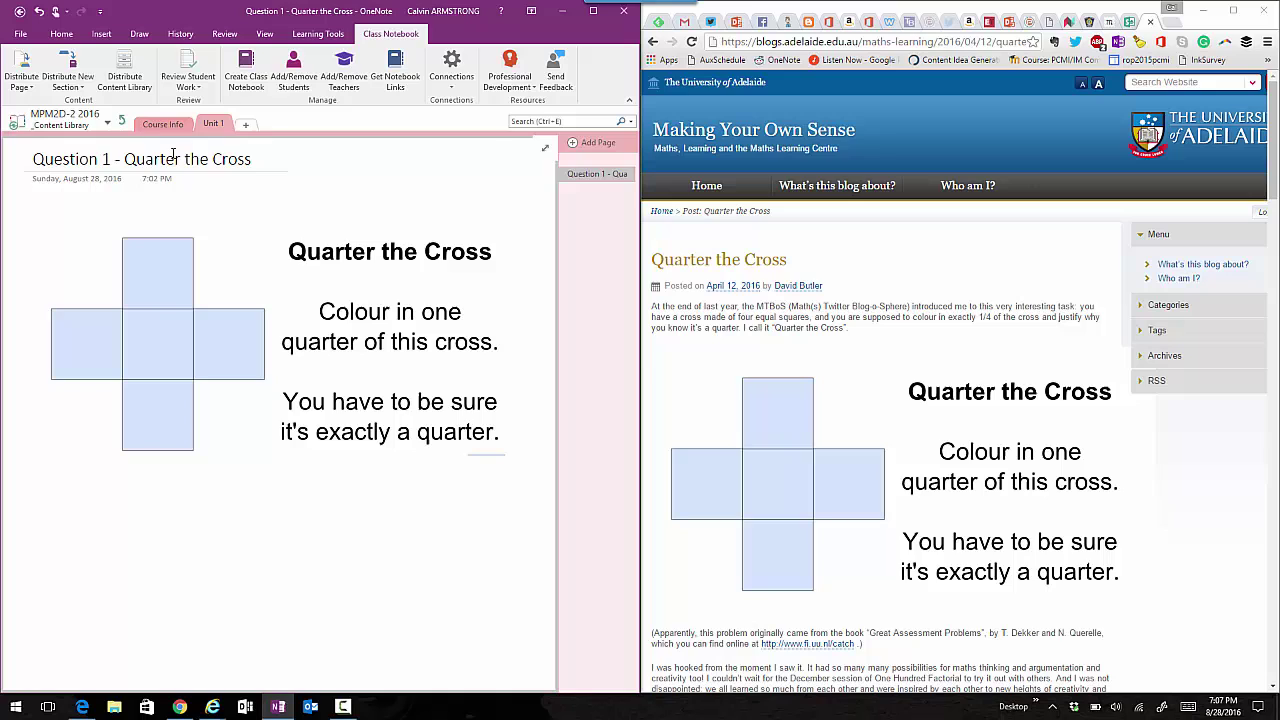
Inspect the distributed "Question 1 - Quarter the Cross" page in the first listed student's Unit 1 section
{"action": "left_click", "coordinate": [121, 120]}
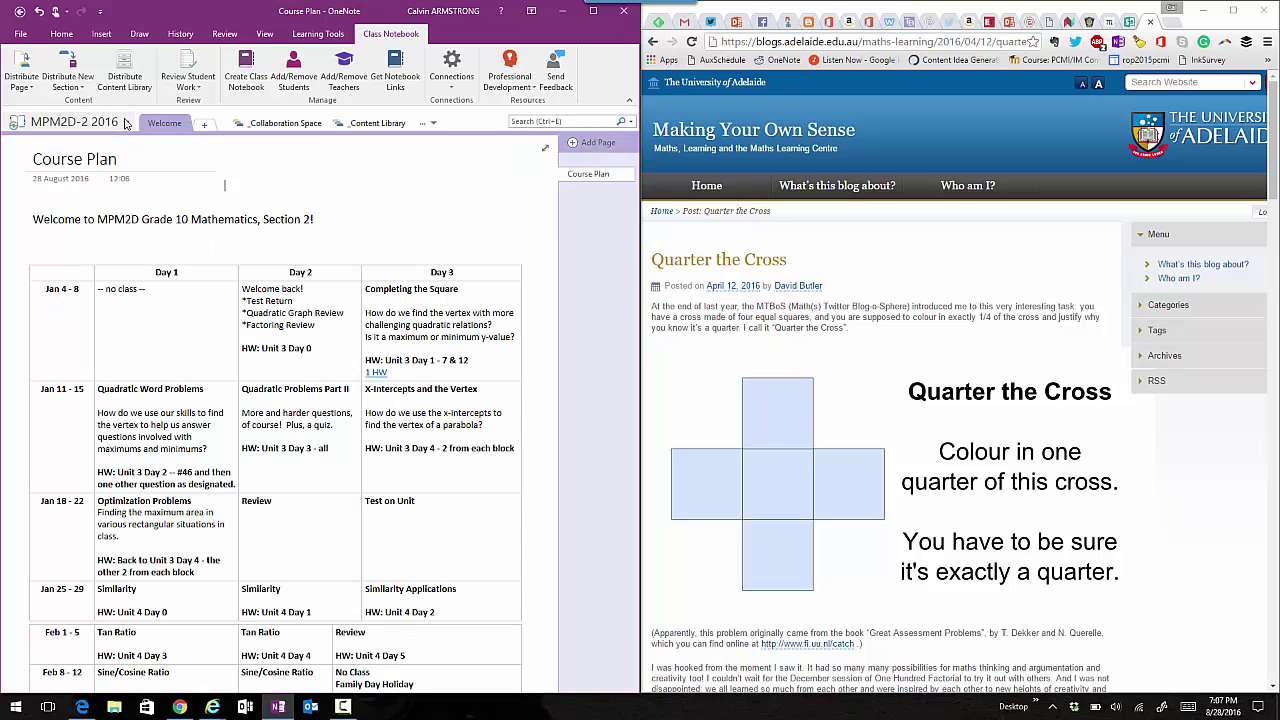
{"action": "left_click", "coordinate": [419, 123]}
{"action": "left_click", "coordinate": [450, 146]}
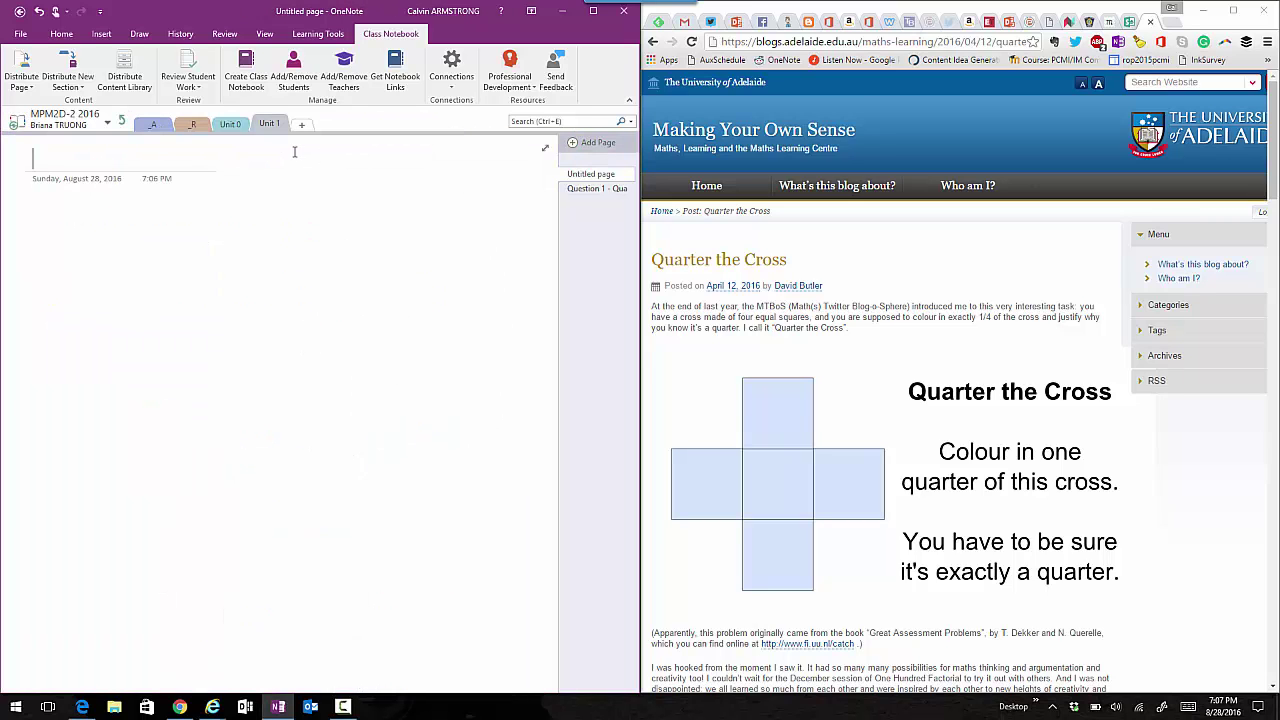
{"action": "left_click", "coordinate": [575, 188]}
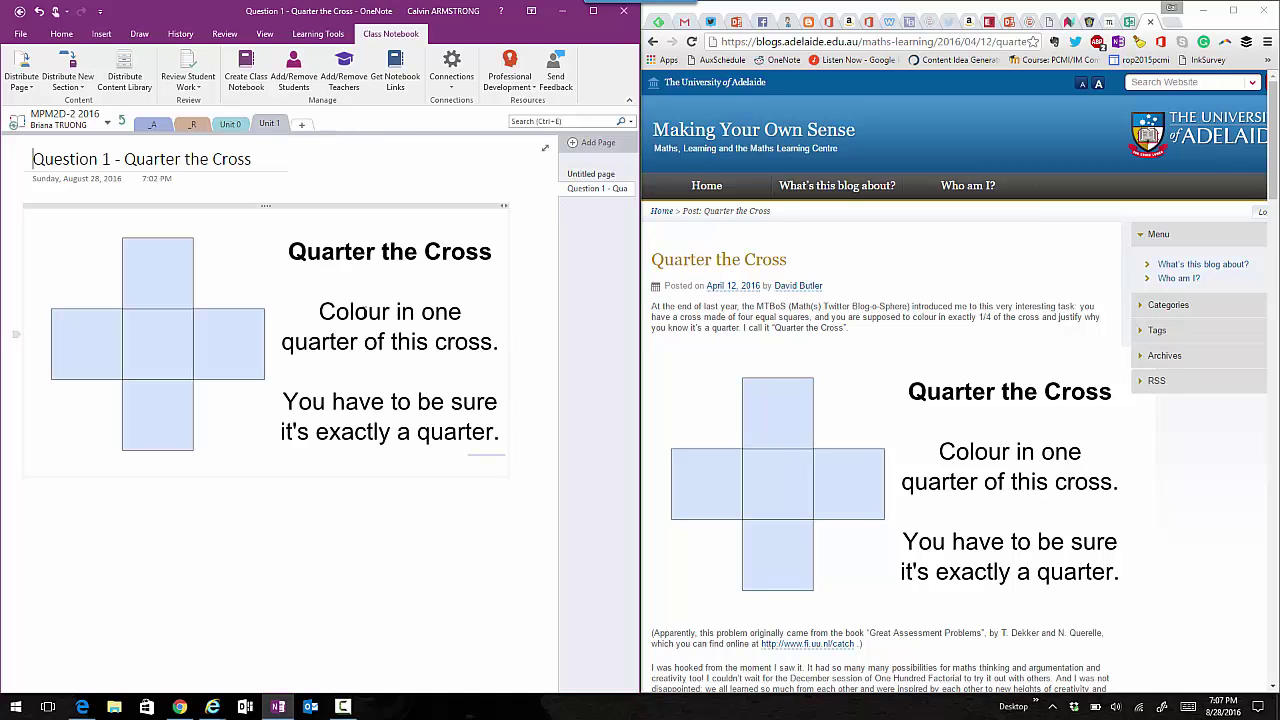